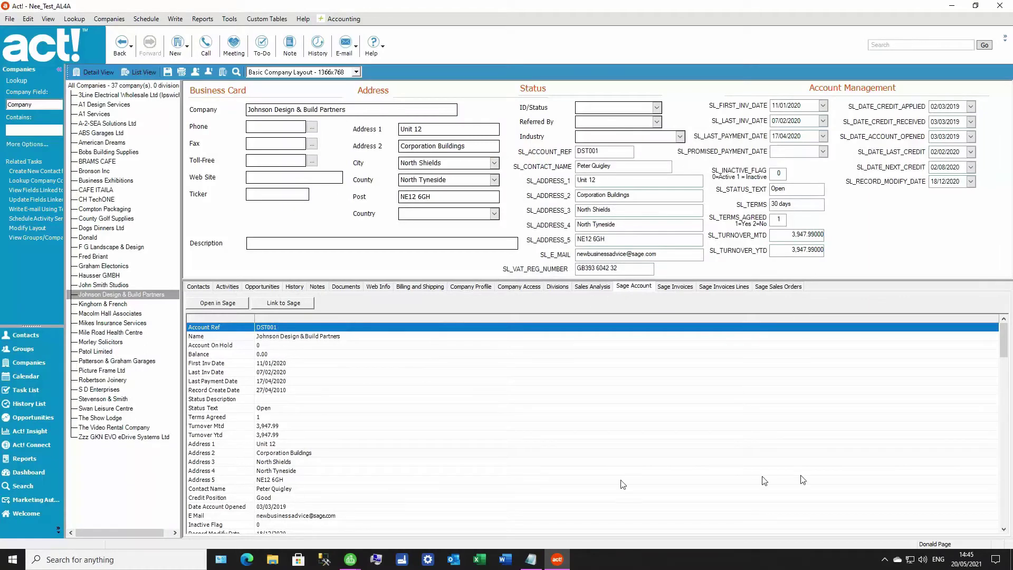
Step: Sort the company's Sage invoices by date, delivery address and gross amount, then list the invoice lines
mouse_move(1001, 340)
left_mouse_down()
mouse_move(1010, 420)
mouse_move(1005, 347)
left_mouse_up()
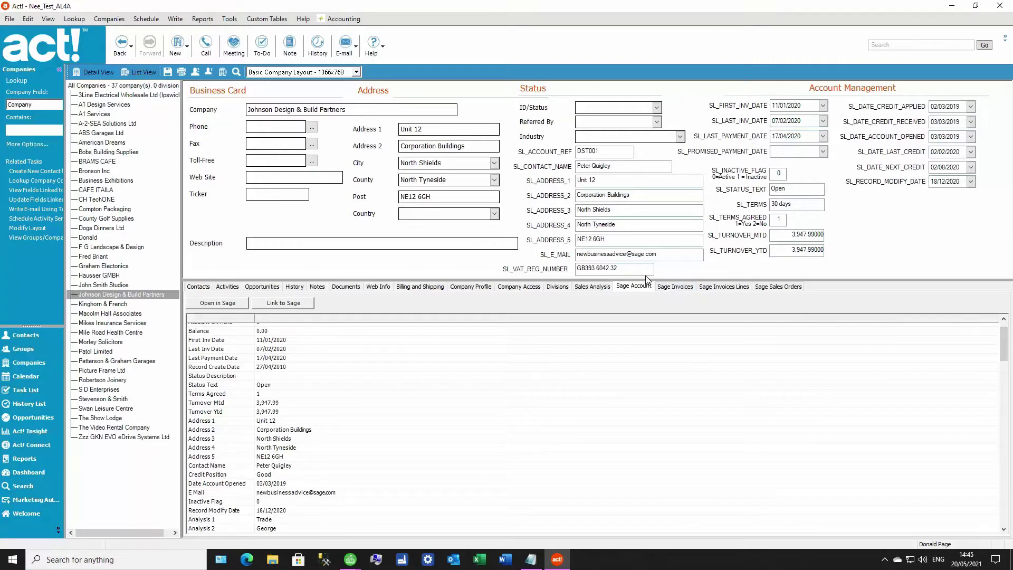
left_click(676, 287)
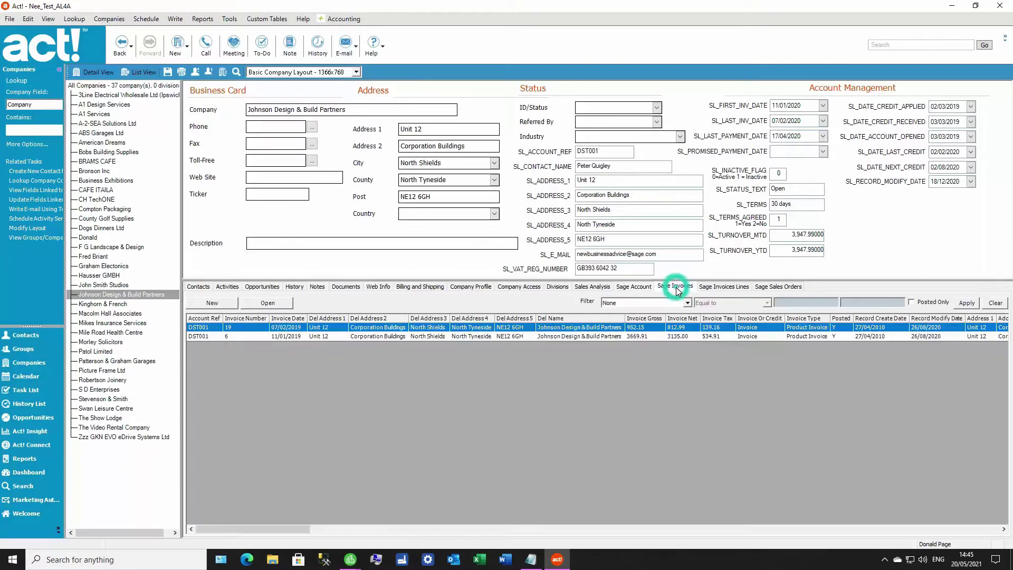
left_click(298, 318)
left_click(304, 319)
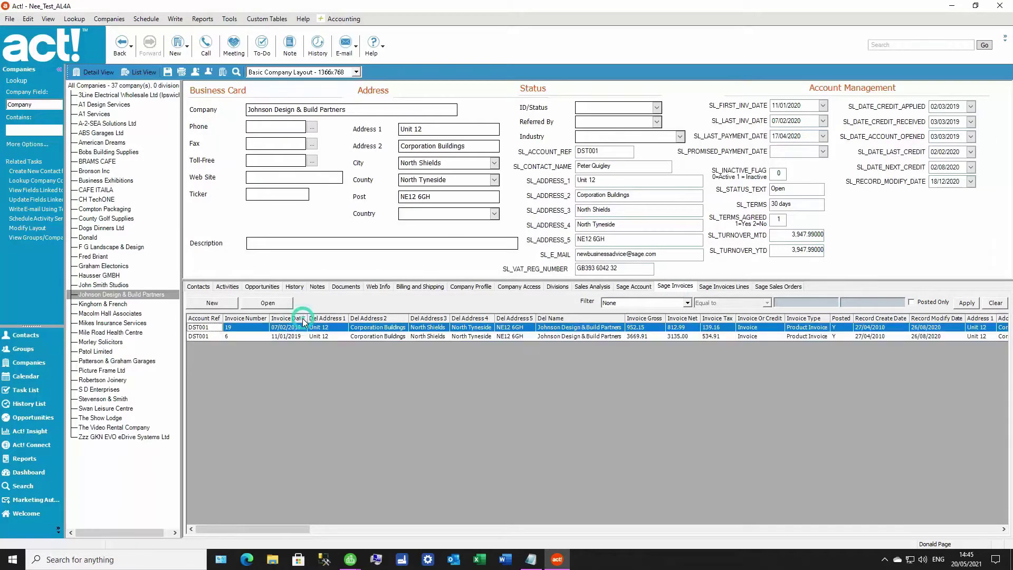
left_click(330, 319)
left_click(644, 318)
left_click(720, 286)
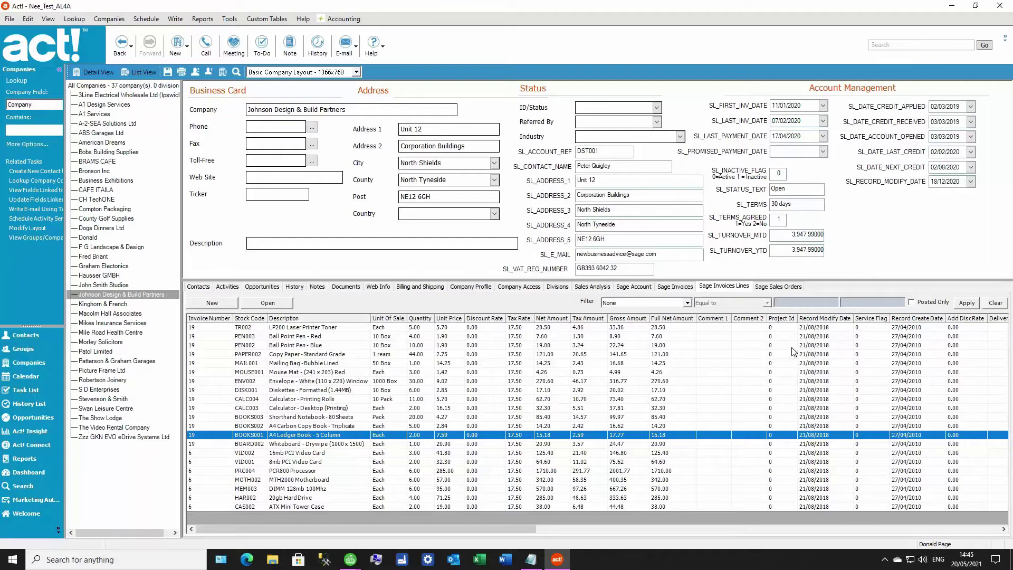
left_click(686, 303)
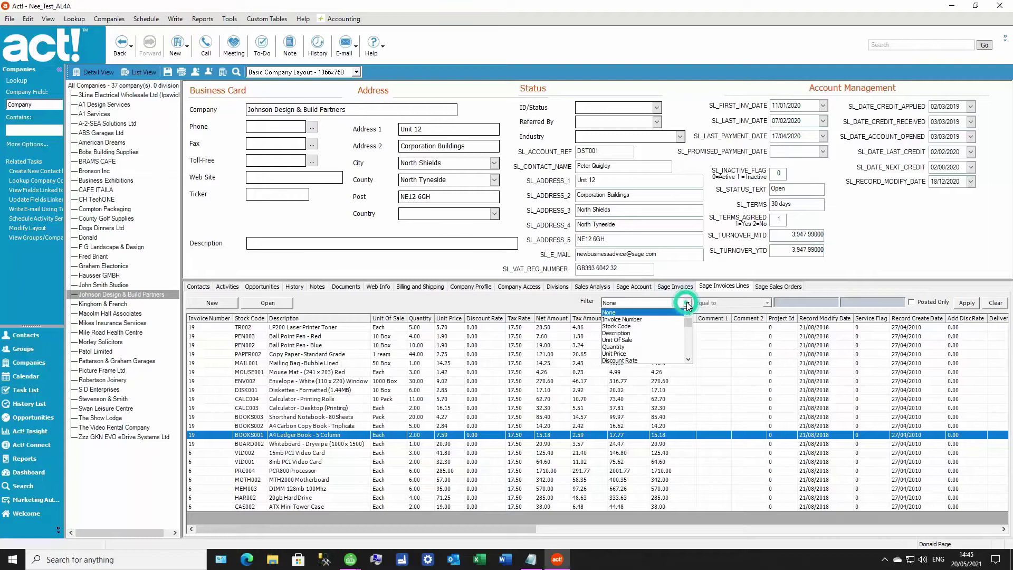
left_click(631, 326)
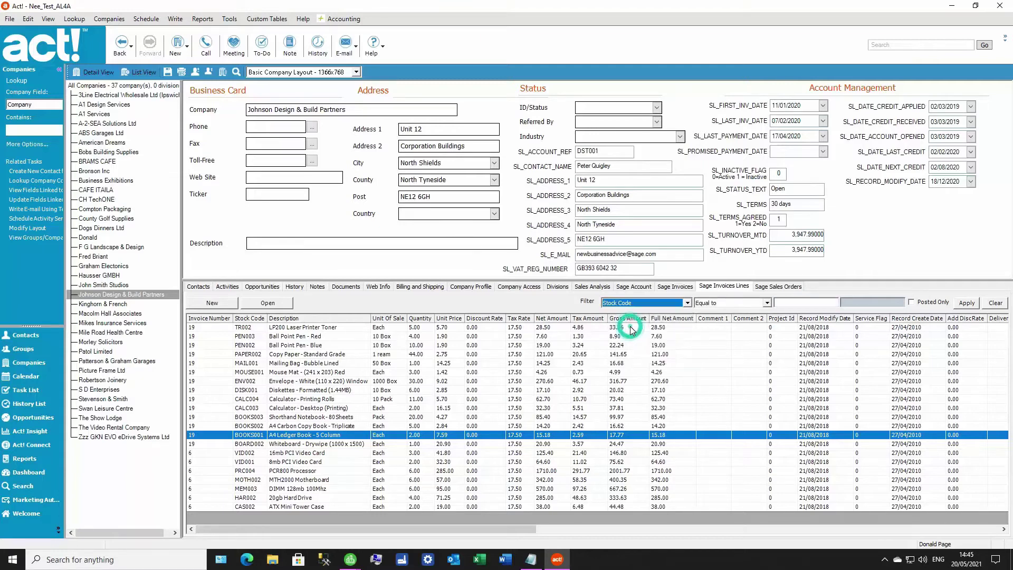
left_click(767, 303)
left_click(768, 304)
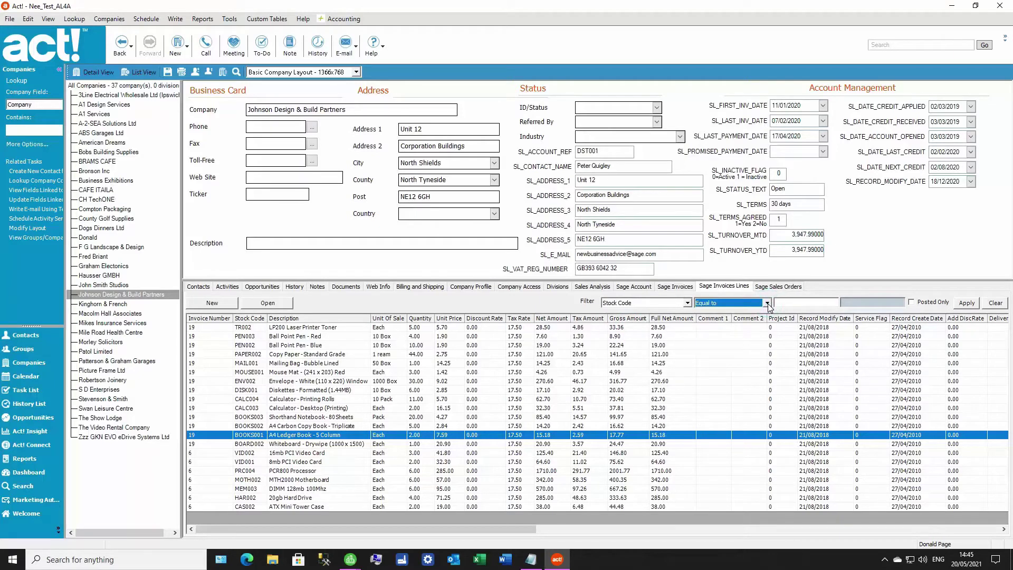
left_click(801, 303)
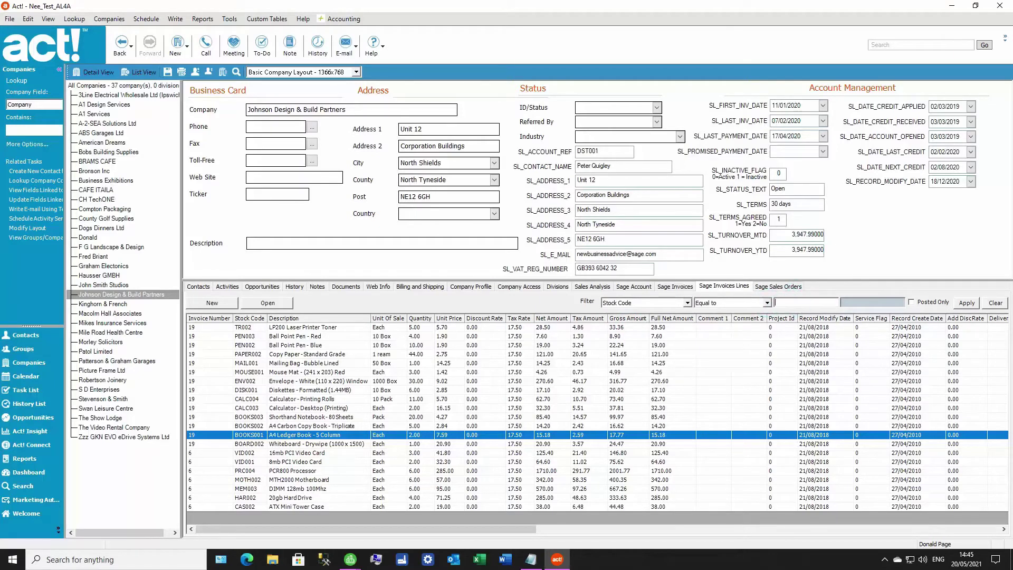
type("books001")
left_click(965, 304)
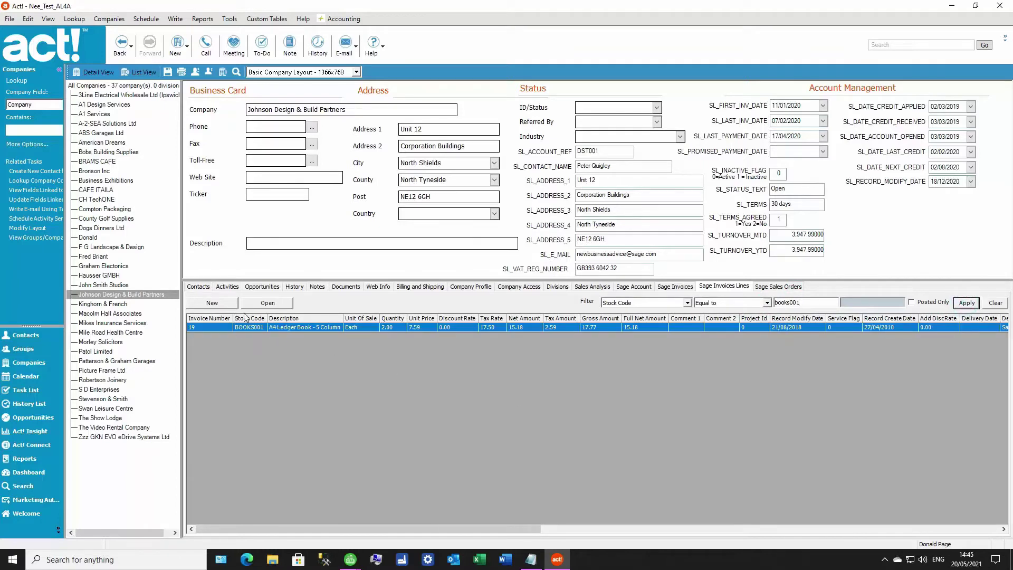
left_click(995, 302)
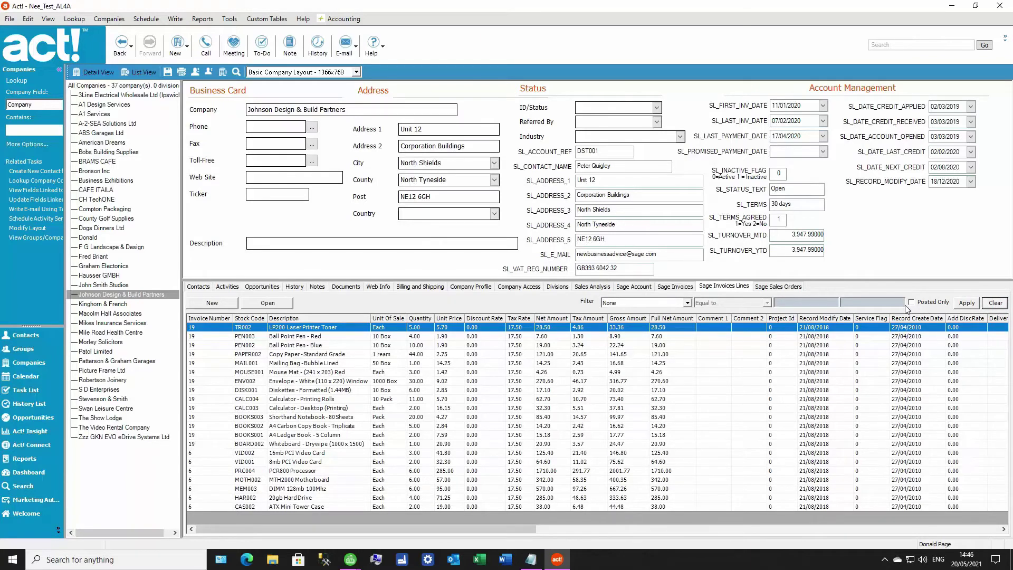
Step: Show the Sales Analysis tab, with last year totalling 3,947.99 across months 01 and 02
left_click(599, 290)
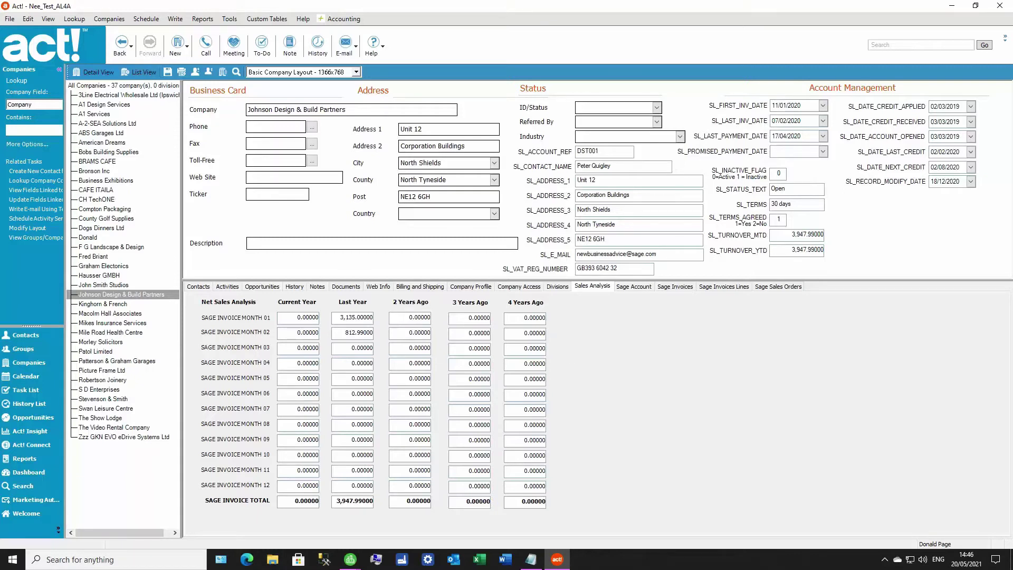
Step: Open the Sage link settings from the Accounting menu and query the table sizes
left_click(348, 20)
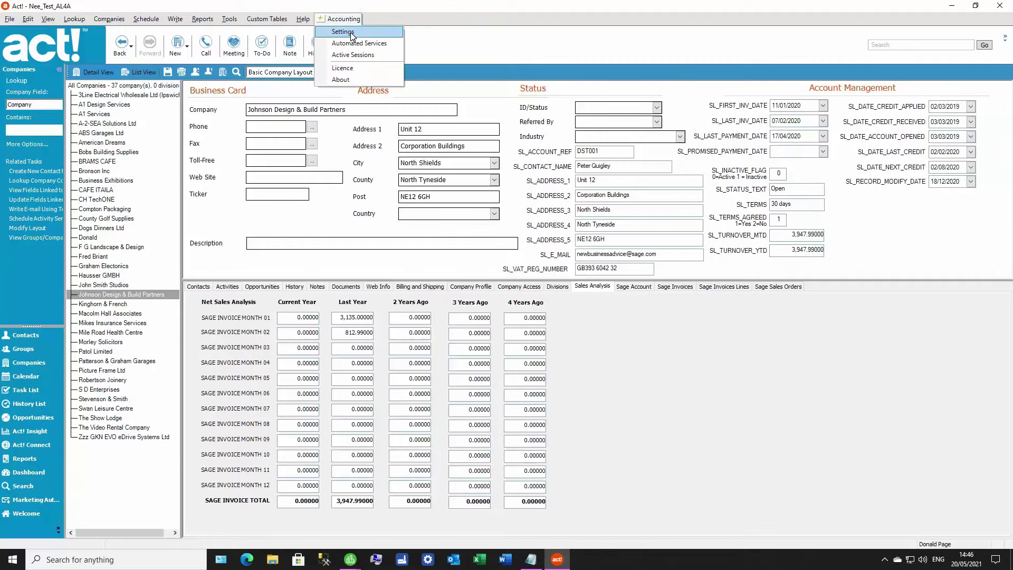
left_click(352, 33)
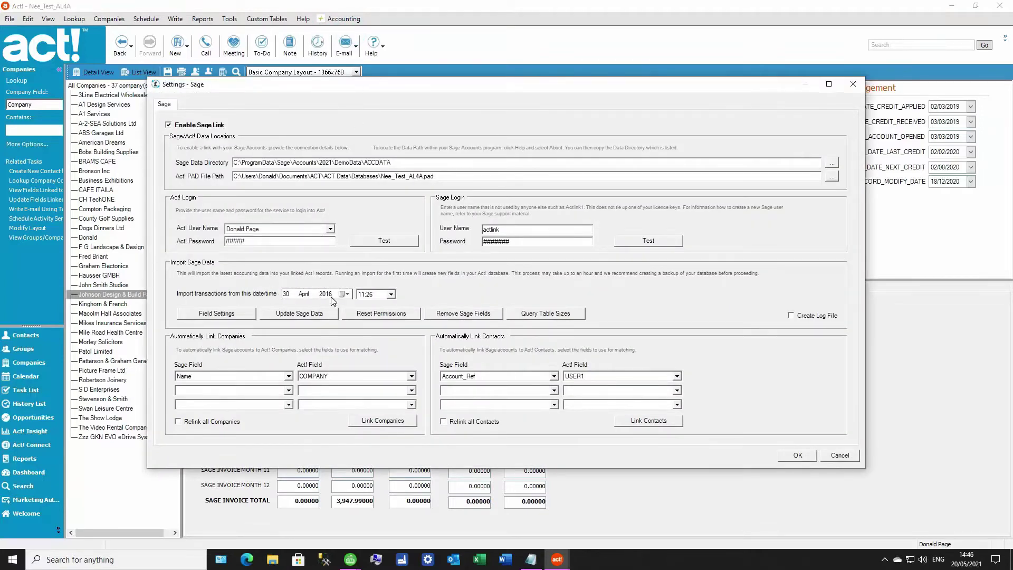
left_click(567, 315)
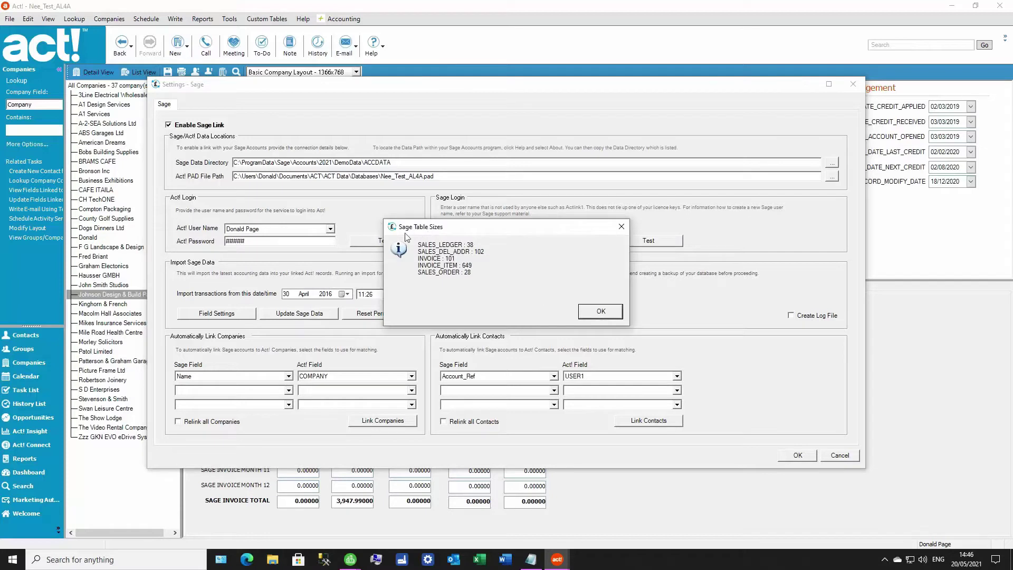
Step: Re-query table sizes with the import year at 2020, then restore 30 April 2016 and open Import Settings
left_click(599, 311)
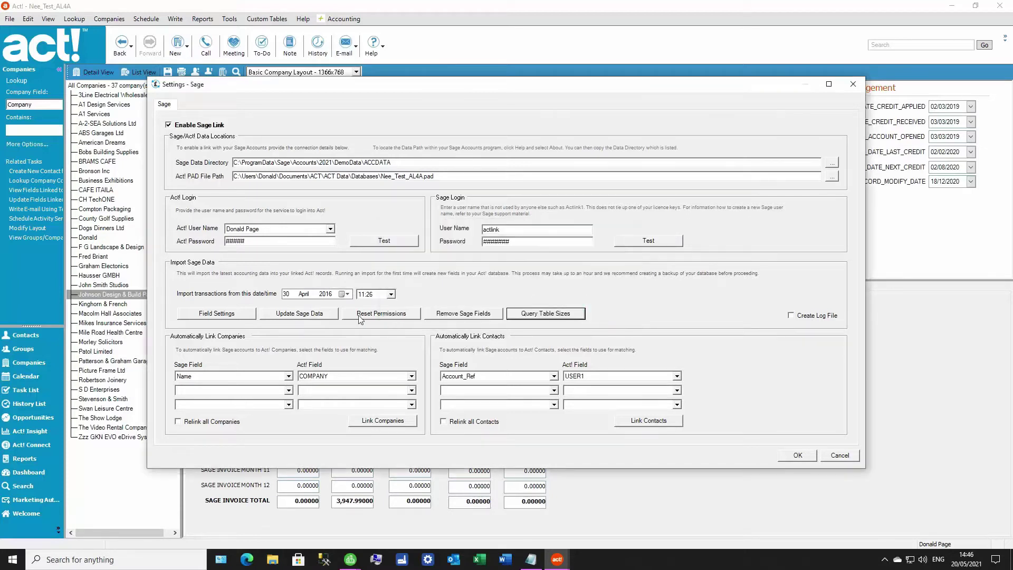
left_click(326, 294)
left_click(555, 314)
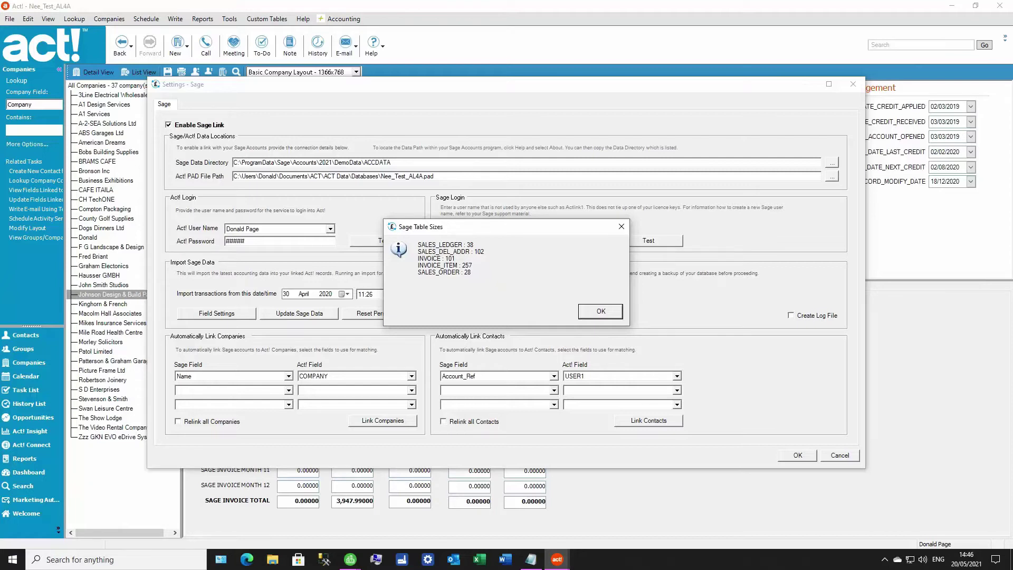
left_click(600, 311)
left_click(326, 293)
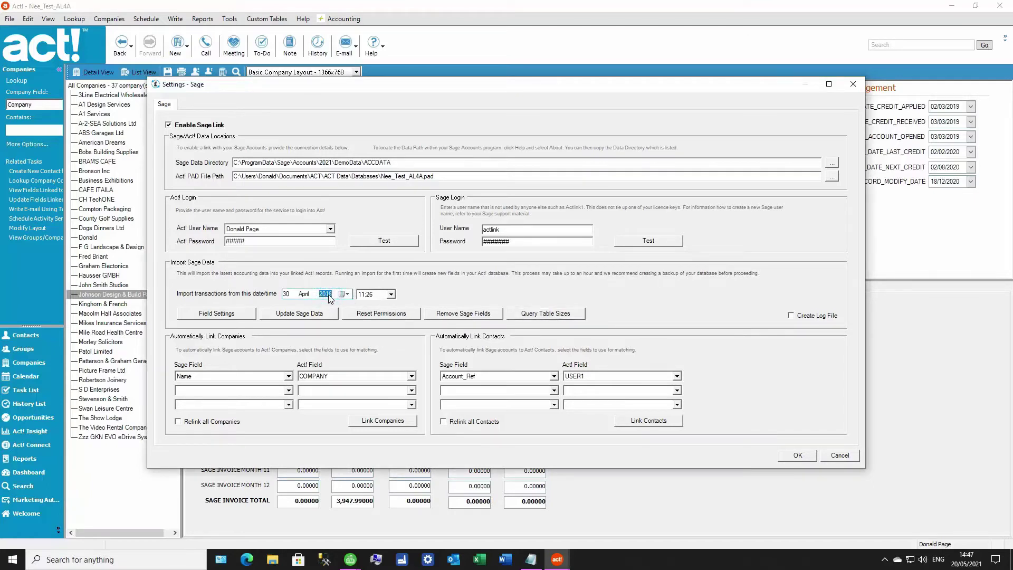
left_click(248, 314)
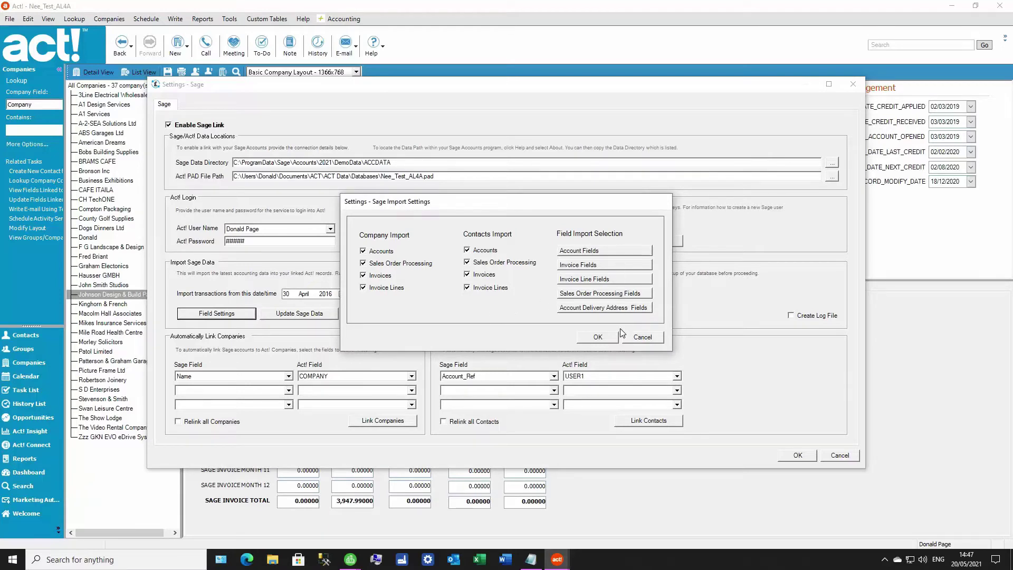
Step: Move C_ADDRESS_5 above C_ADDRESS_1 in the Sage account import field list
left_click(614, 252)
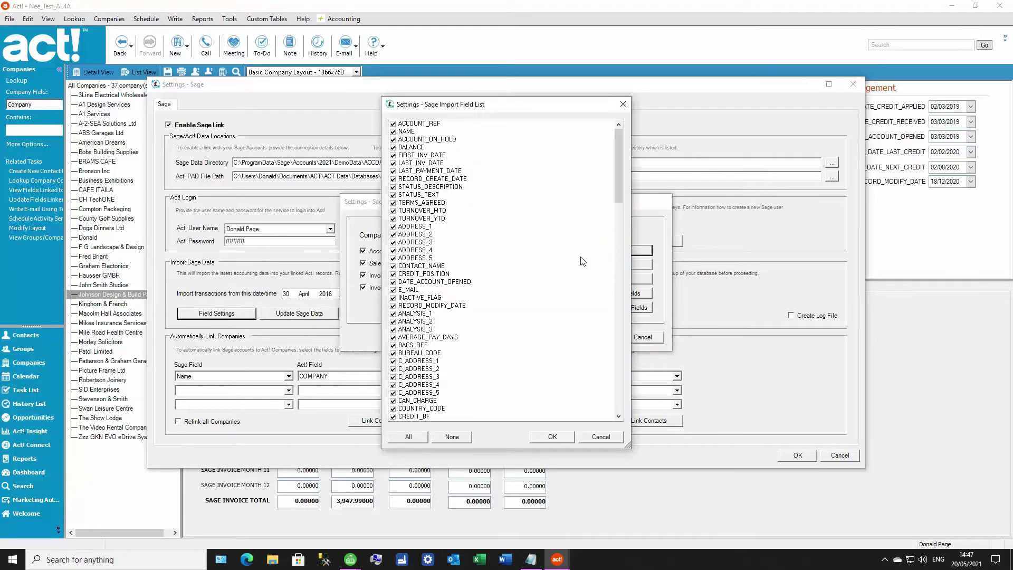
left_click(425, 393)
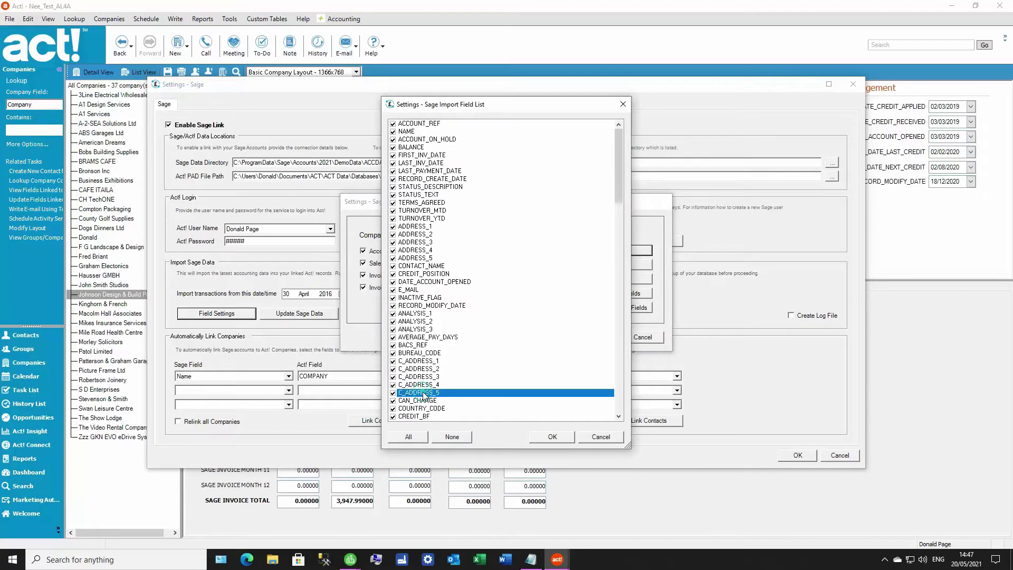
left_click_drag(427, 384, 424, 361)
left_click(426, 377)
left_click(423, 362)
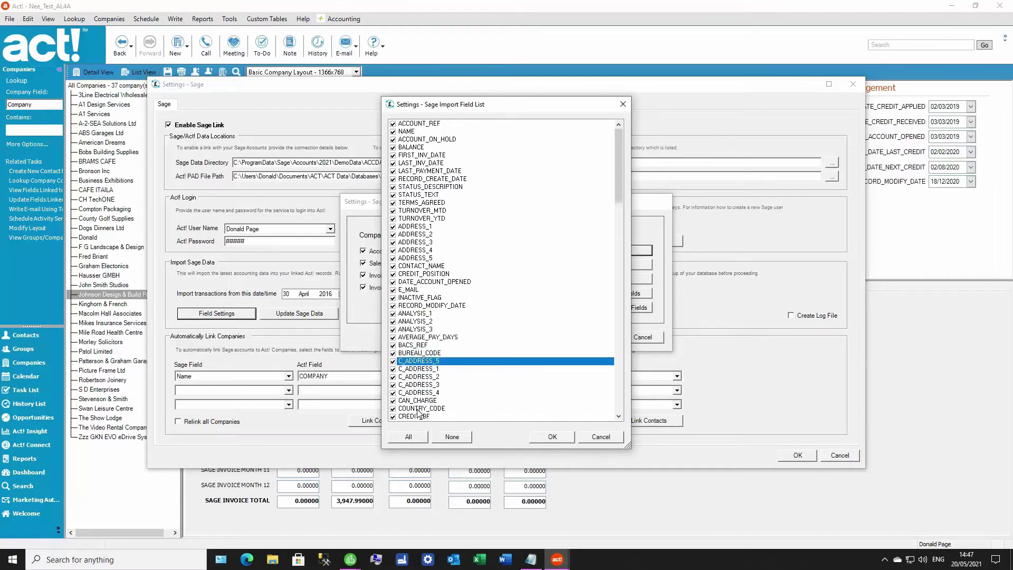
Step: Accept the field list, then cancel the Sage Import Settings and Sage link settings windows
left_click(599, 437)
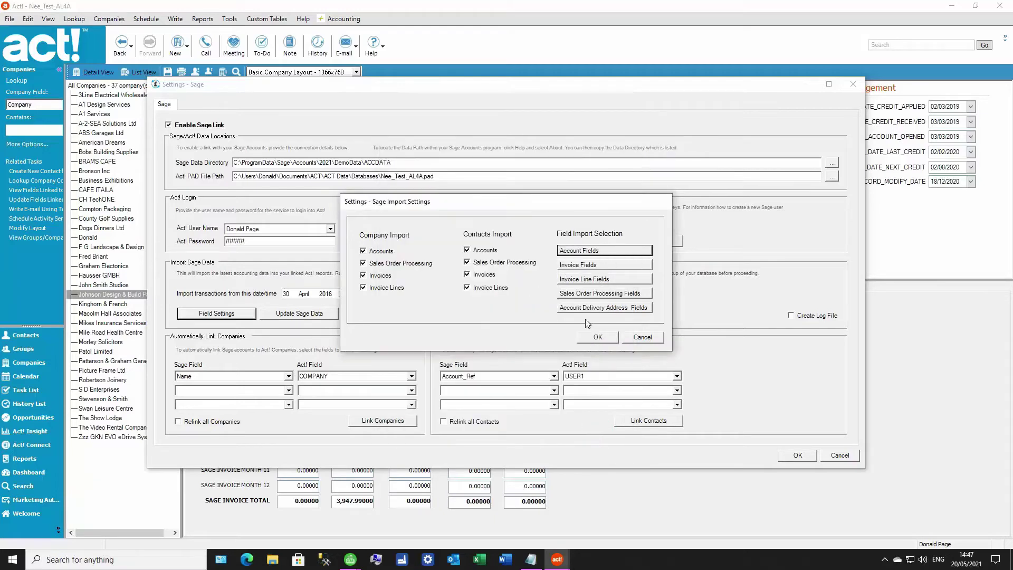
left_click(643, 337)
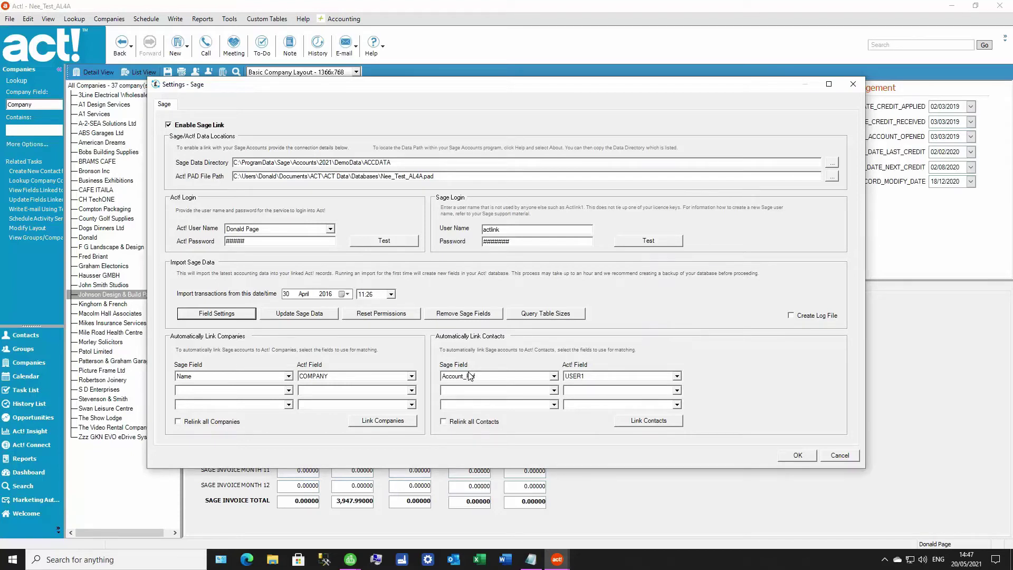
left_click(848, 456)
Step: Decline saving the Sage settings, return to the invoice lines, and switch to the Groups view
left_click(607, 315)
left_click(724, 286)
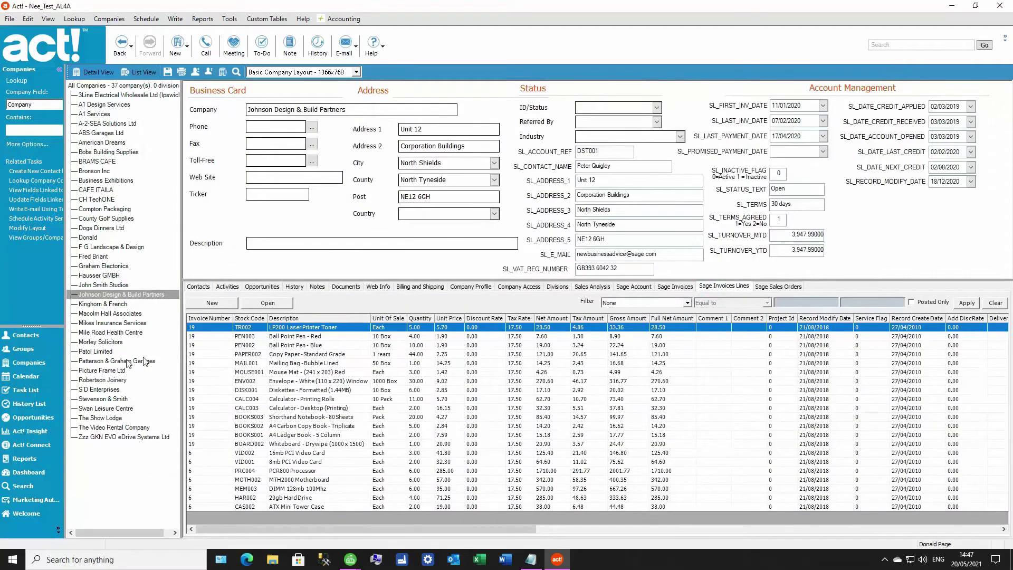
left_click(41, 351)
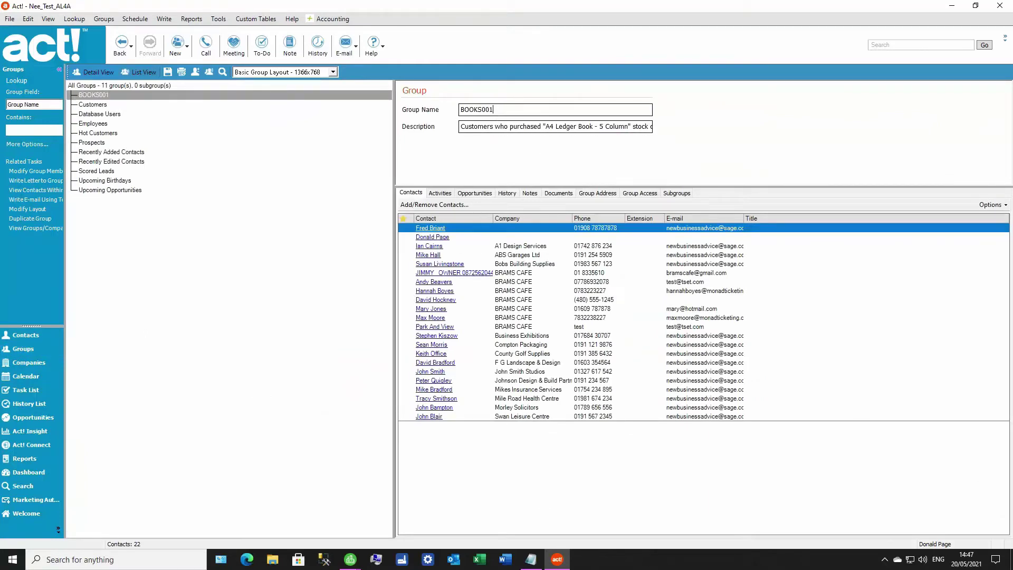
Step: Review the BOOKS001 group's description and open its Add/Remove Contacts window
left_click(624, 126)
key("End")
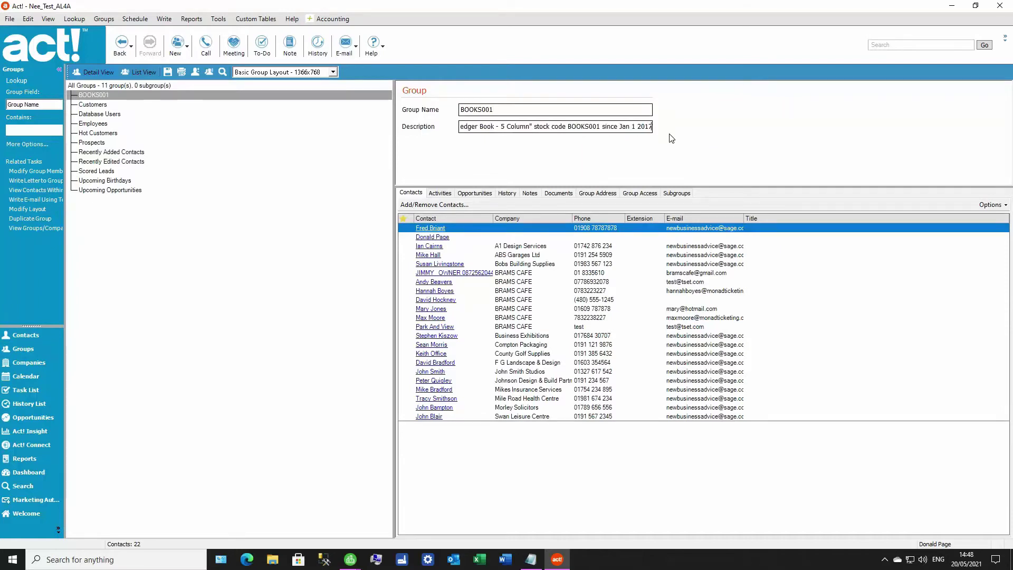
left_click(441, 206)
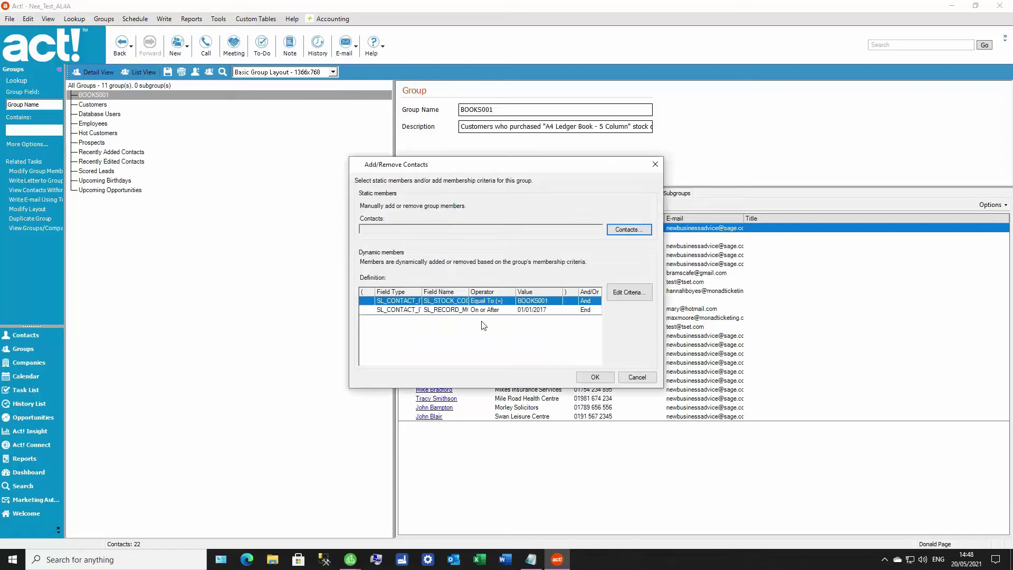
Step: Edit the BOOKS001 criteria, widen the Field Name column, preview 22 matching contacts, and close unchanged
left_click(643, 293)
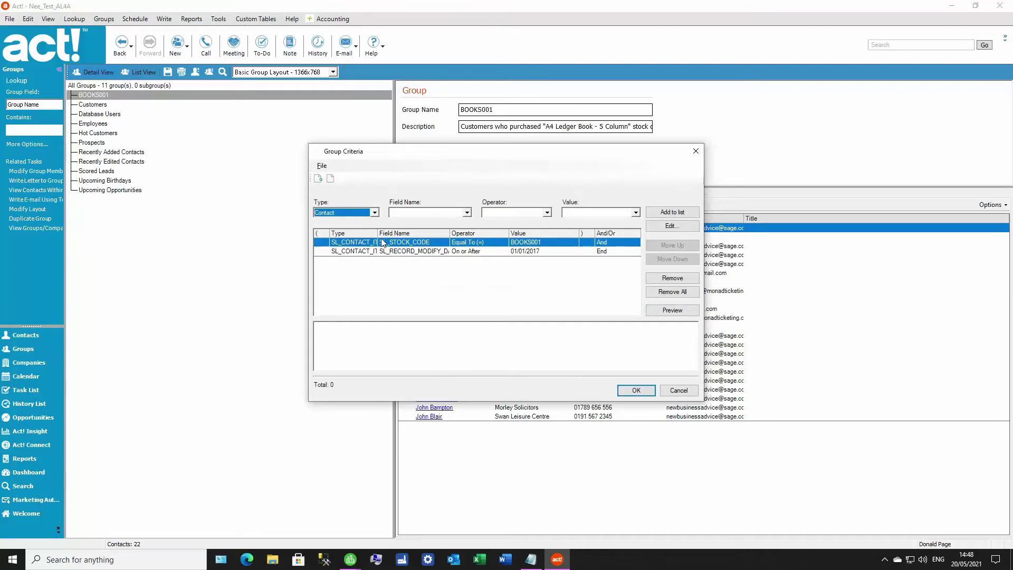
left_click(375, 212)
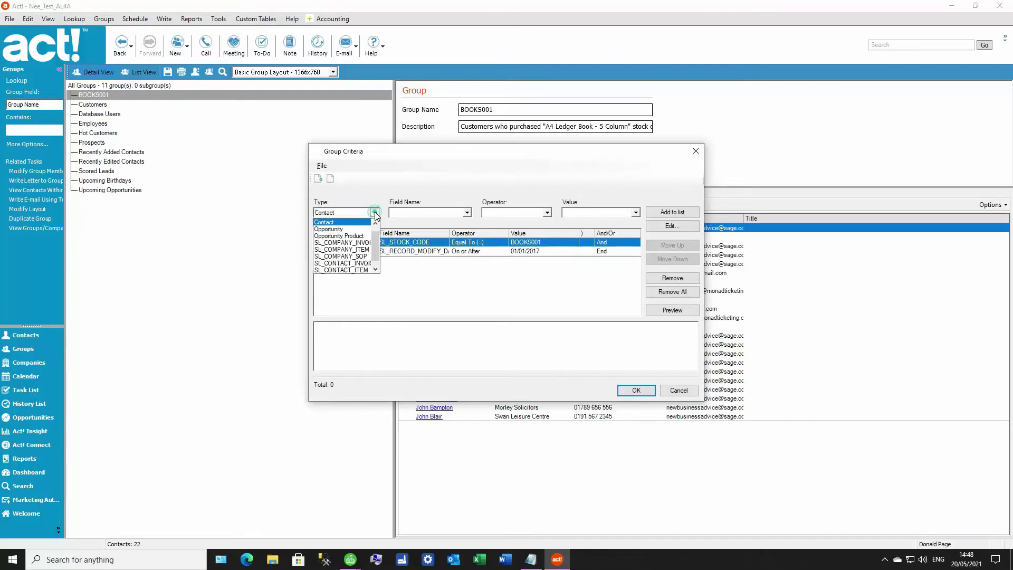
left_click(419, 300)
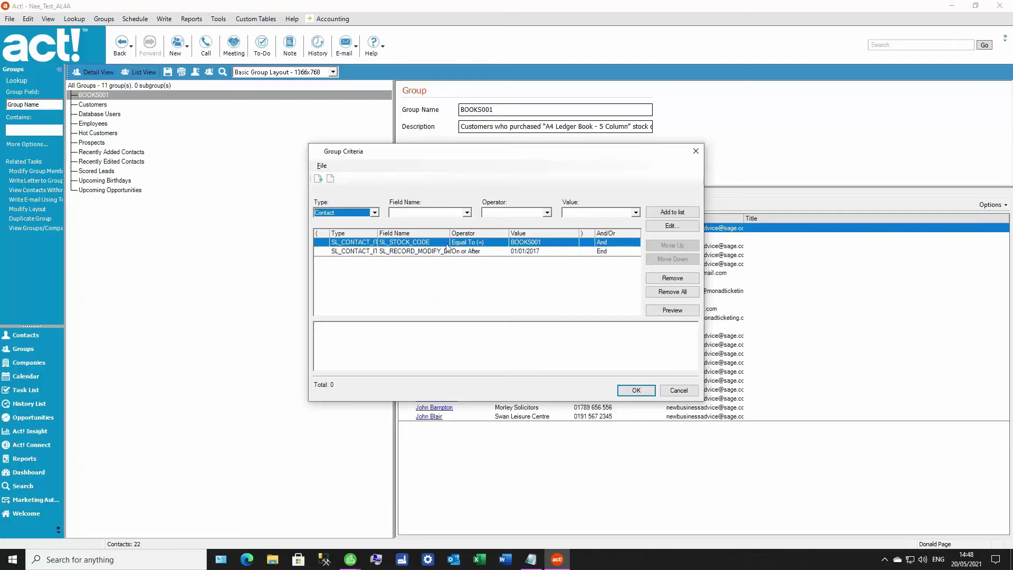
left_click_drag(452, 234, 477, 237)
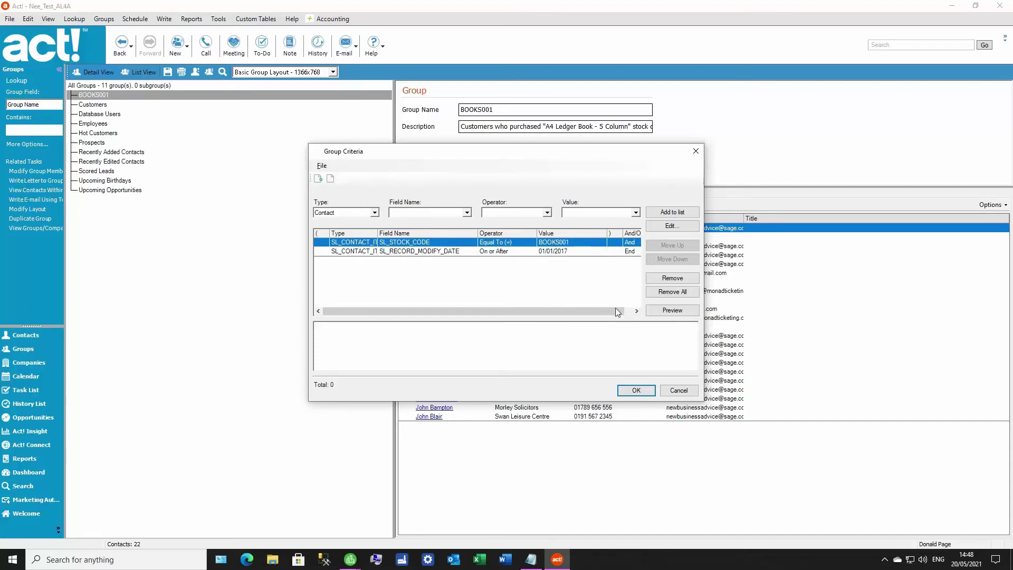
left_click(669, 311)
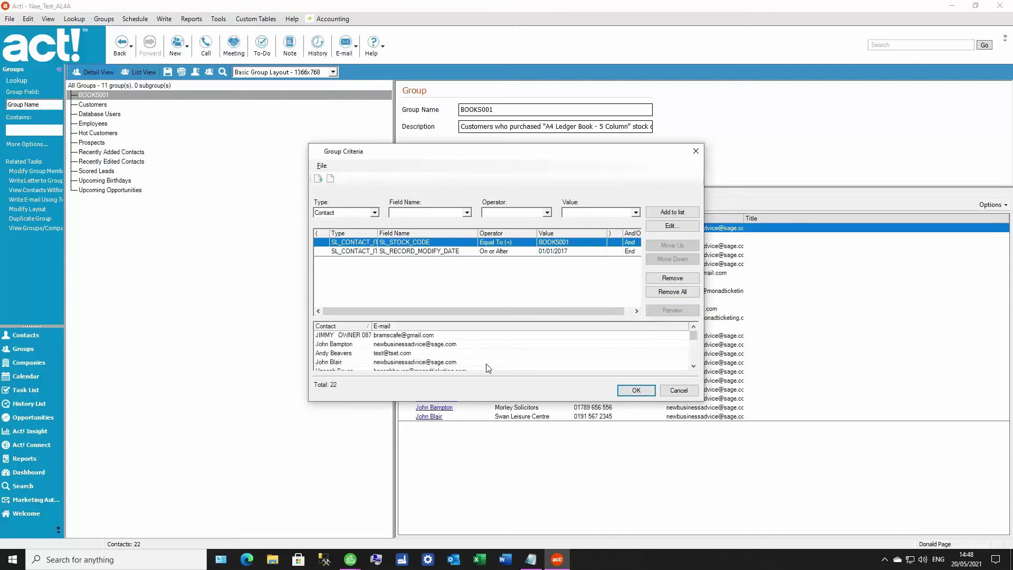
left_click(683, 394)
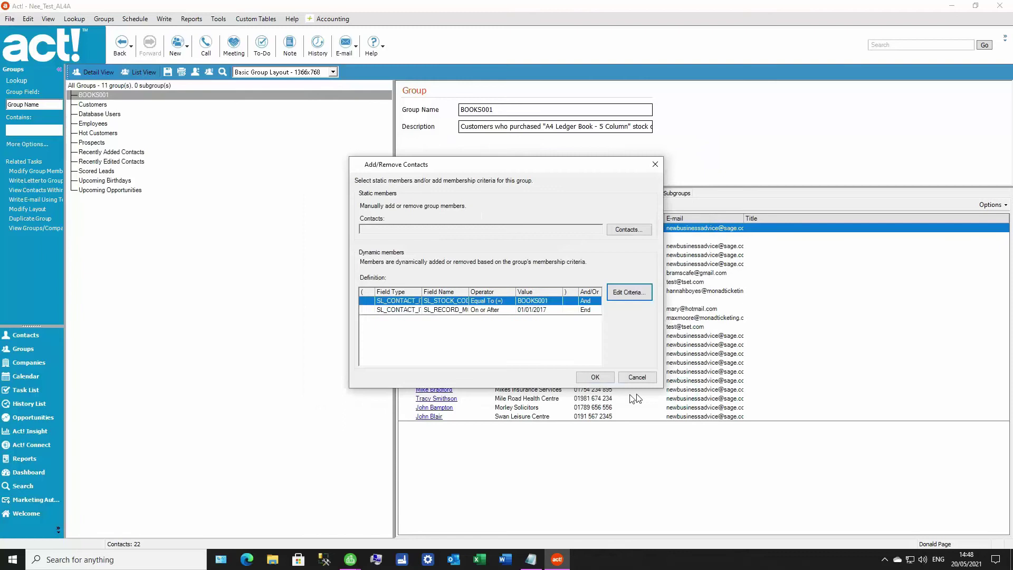
Step: View the BOOKS001 group's members as a contact list and open A1 Design Services
left_click(637, 379)
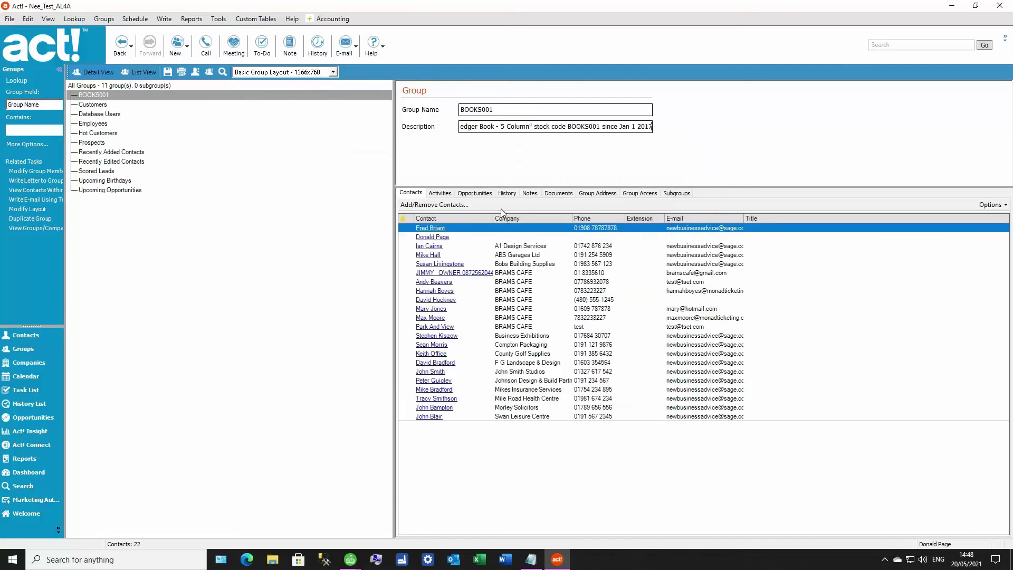
right_click(555, 443)
left_click(580, 460)
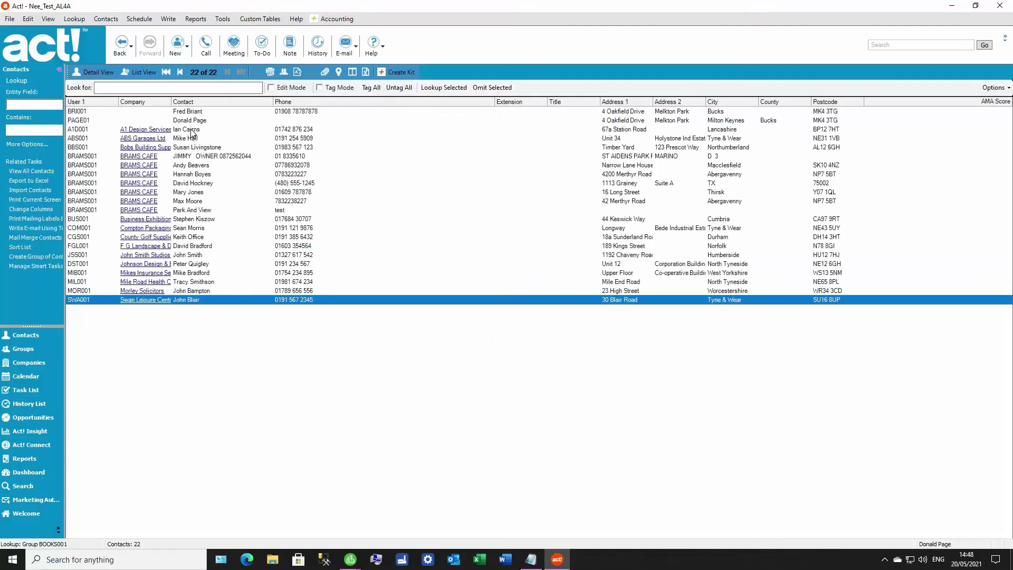
double_click(192, 132)
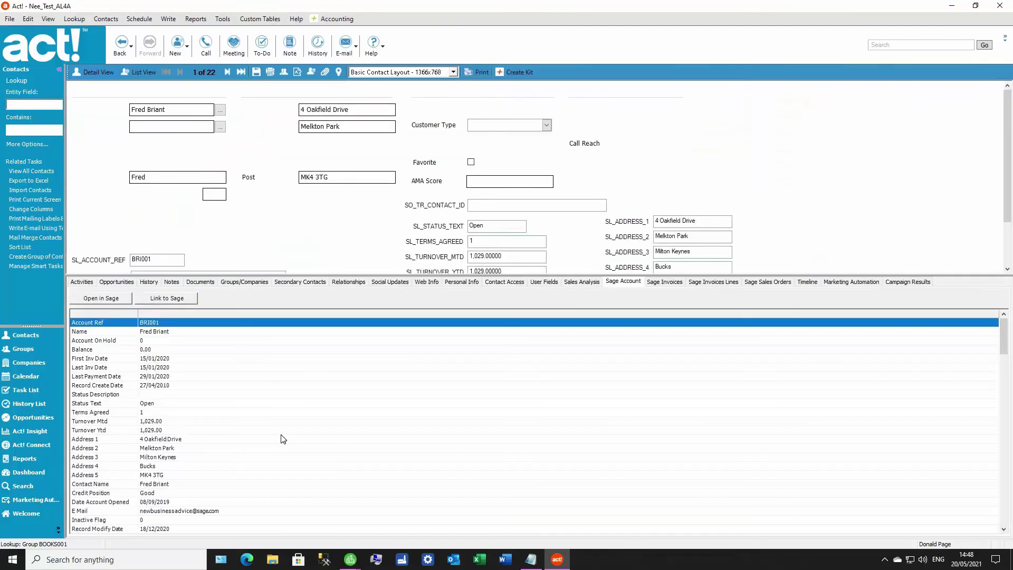
Step: Filter the contact's Sage invoice lines to Stock Code books001, leaving the A4 Ledger Book line
left_click(713, 281)
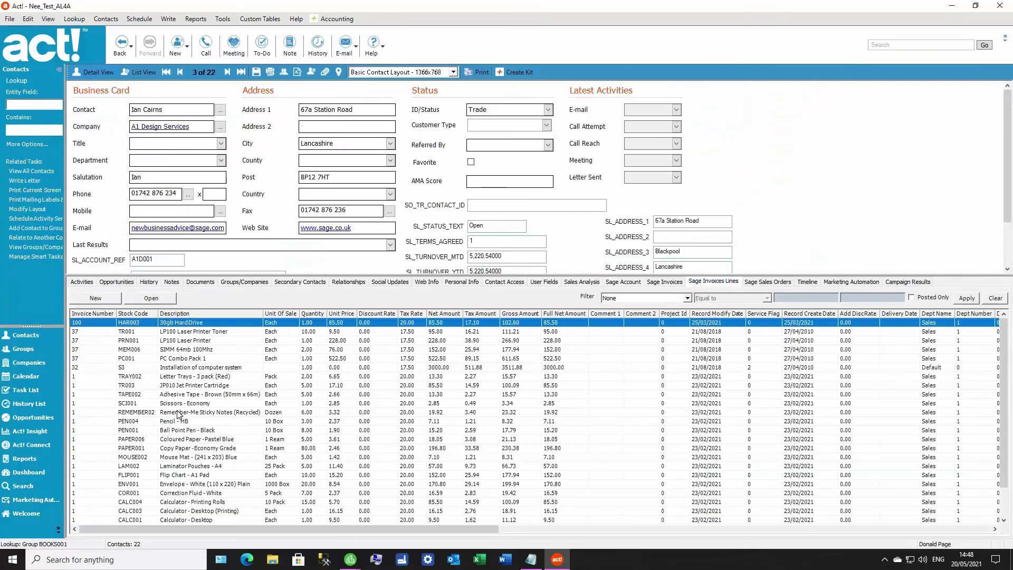
left_click(687, 298)
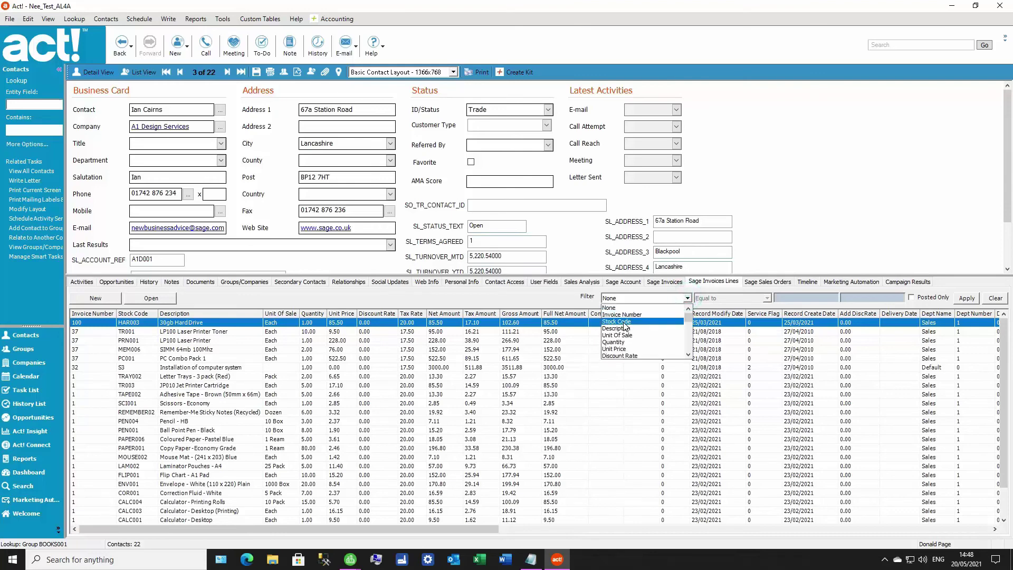
left_click(625, 323)
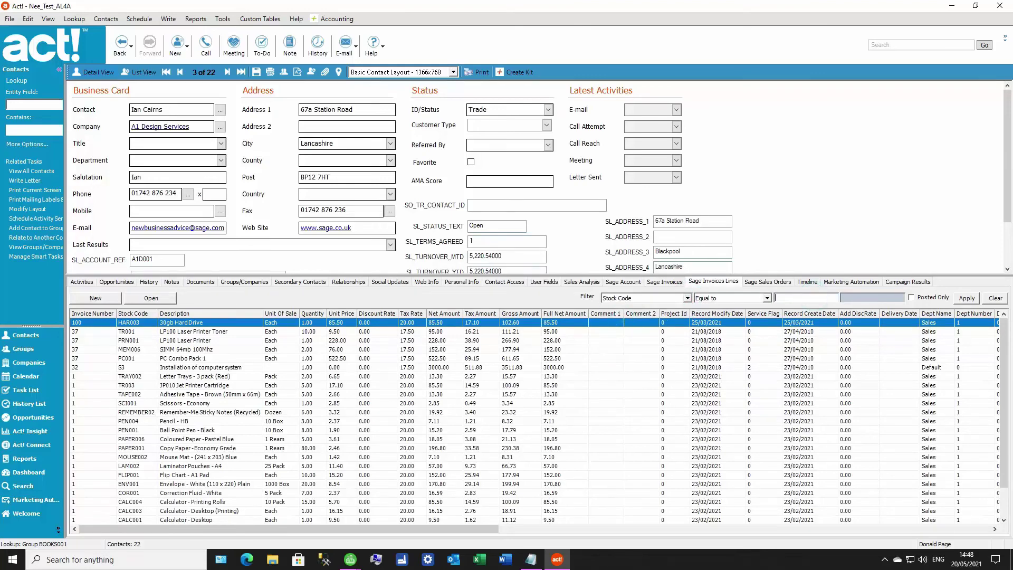
type("books001")
left_click(966, 298)
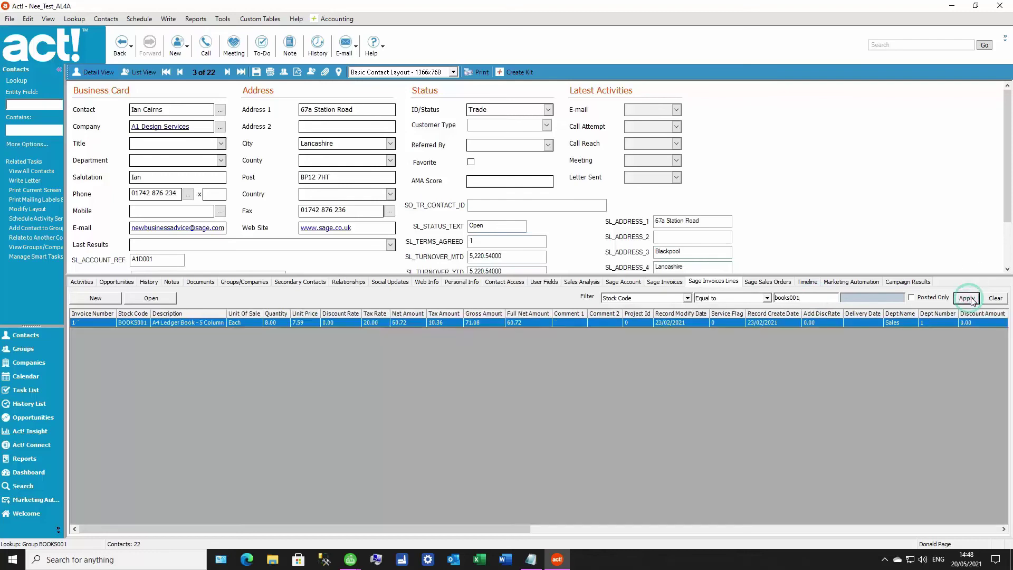